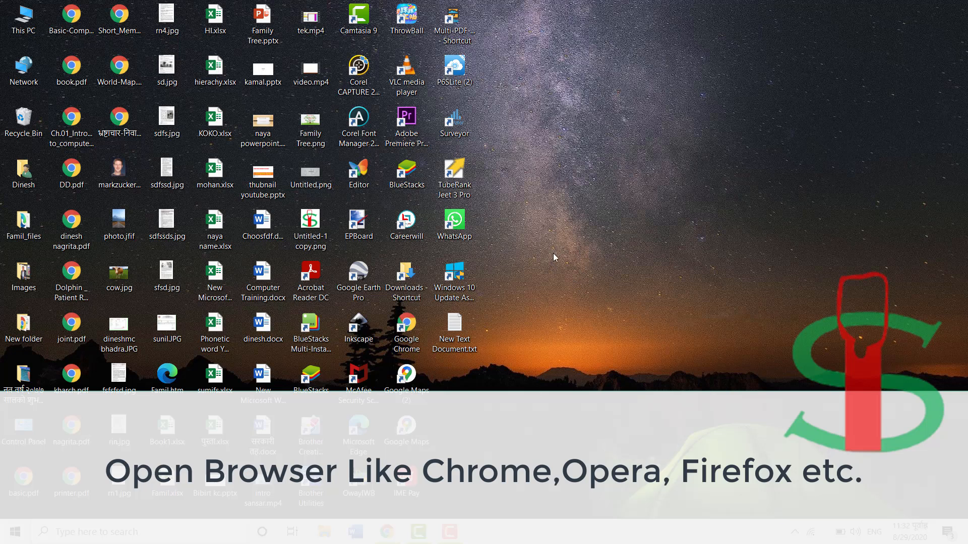
Open the Chrome browser and go to the remove.bg website
click(385, 535)
click(309, 169)
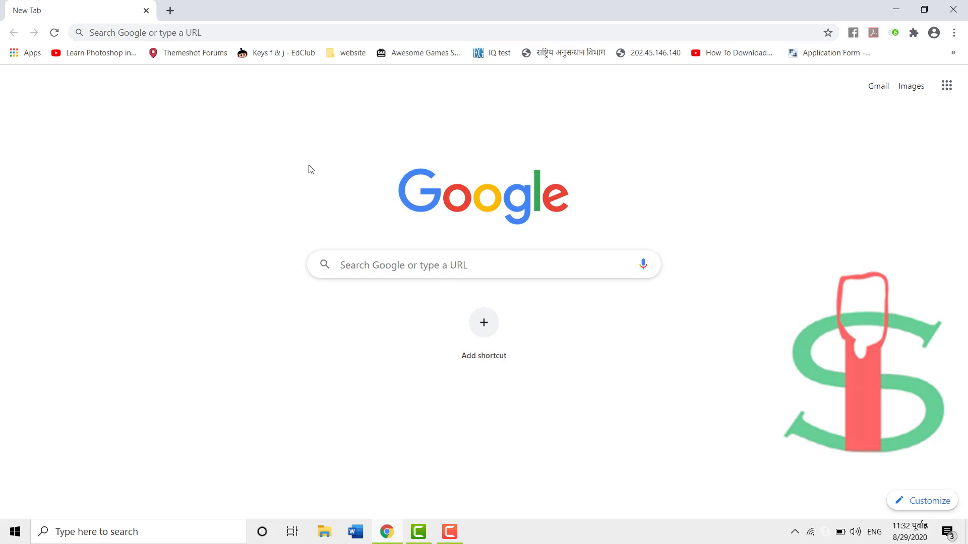
click(231, 33)
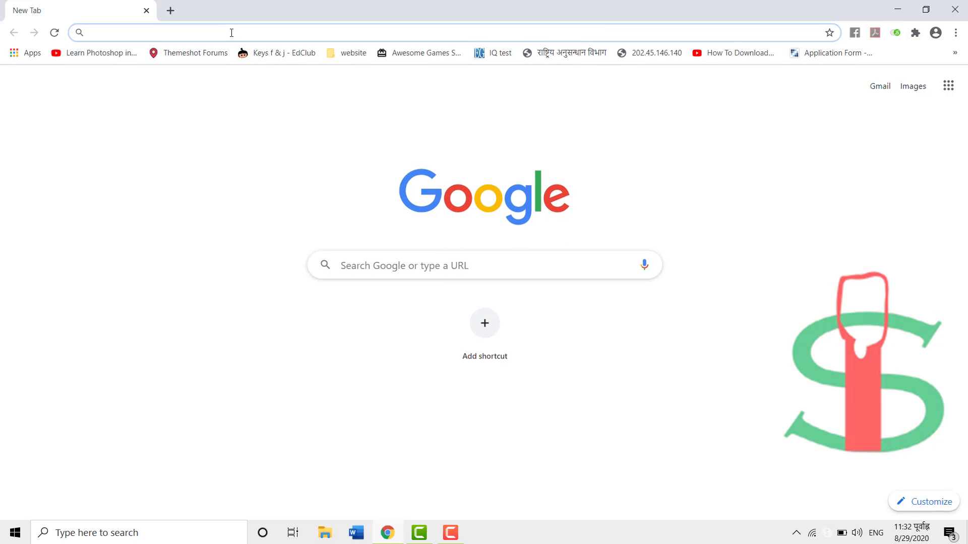
text(remove)
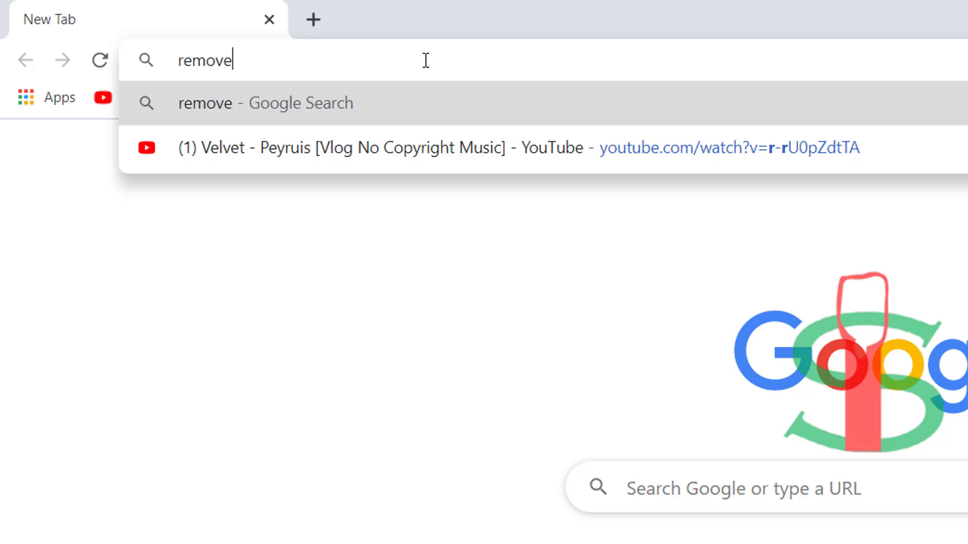
text(.bg)
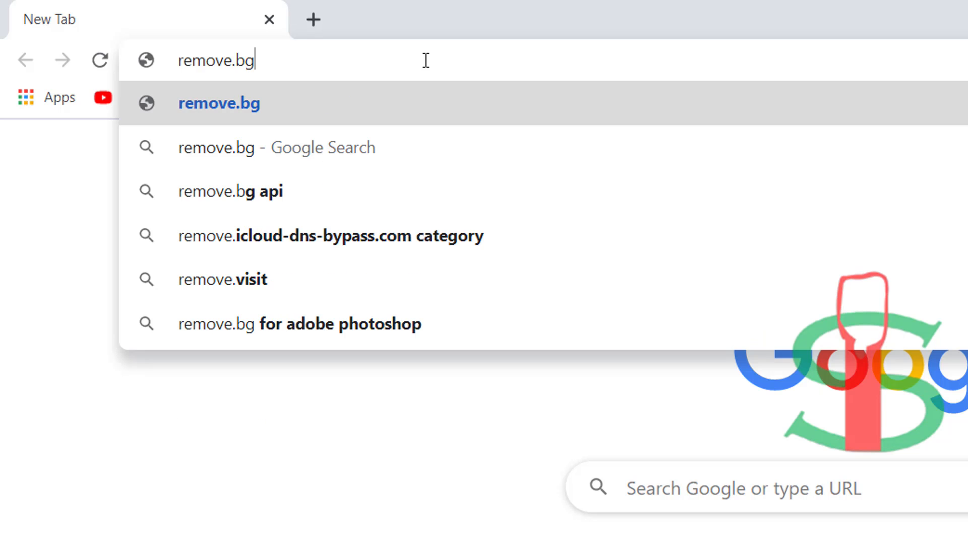
key(Return)
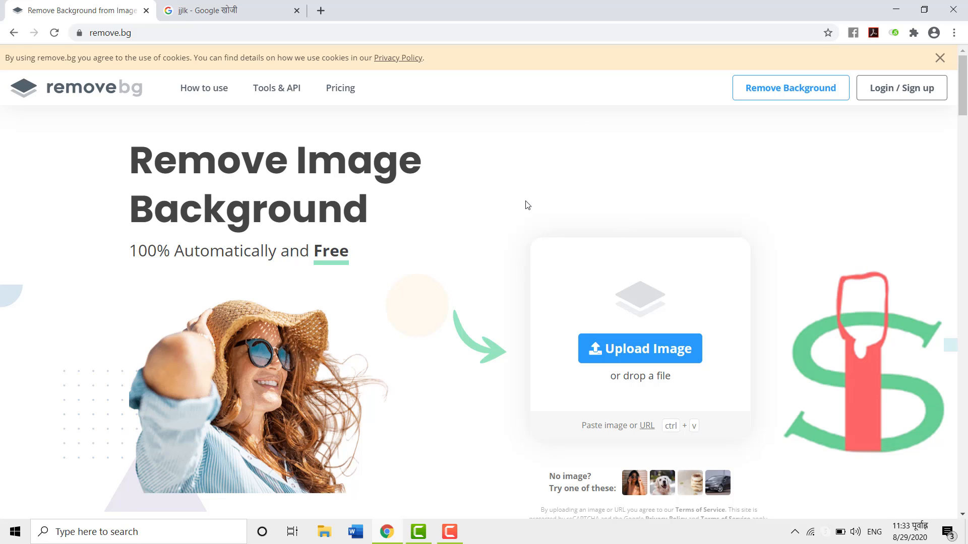
Upload kulmang.jpg from the desktop's Images folder for background removal, dismissing the failed upload and reloading the page
click(637, 355)
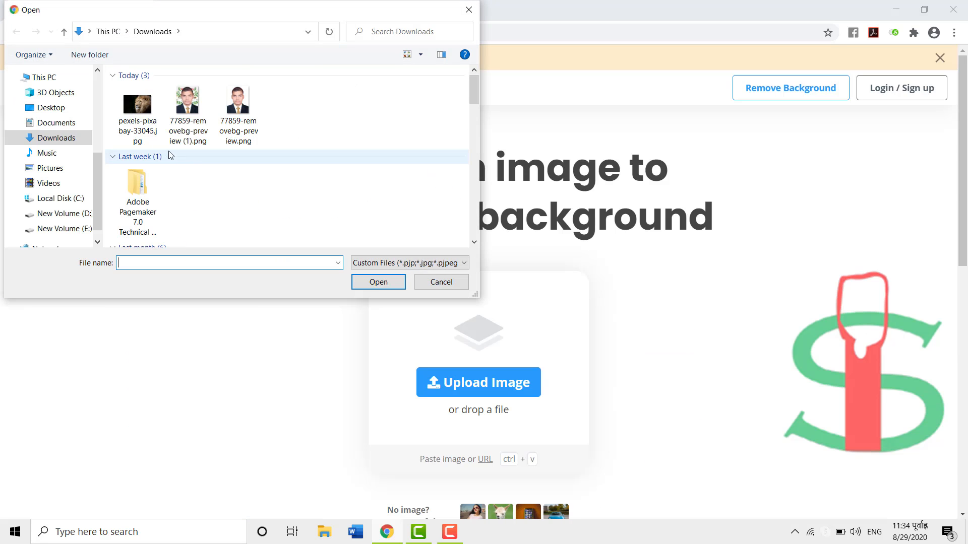
click(53, 108)
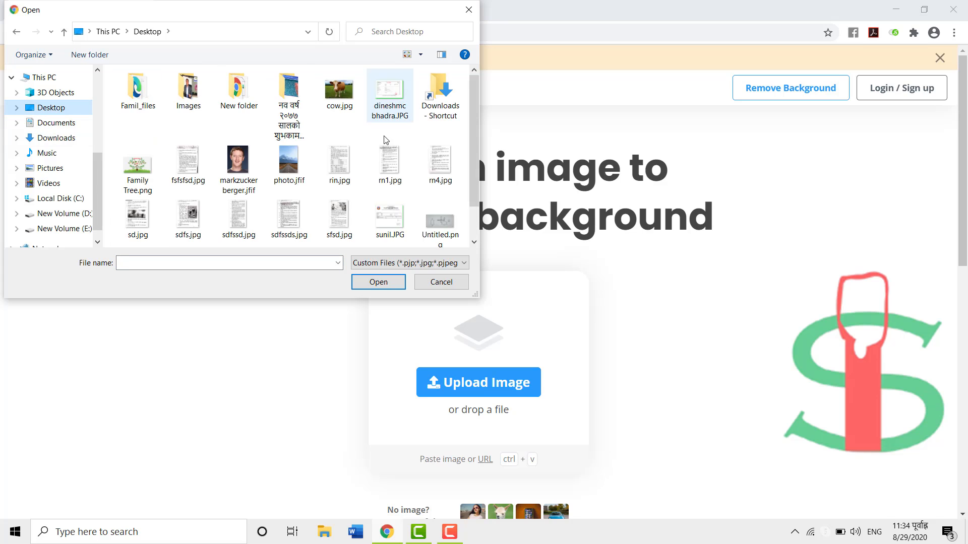
double_click(191, 102)
click(191, 102)
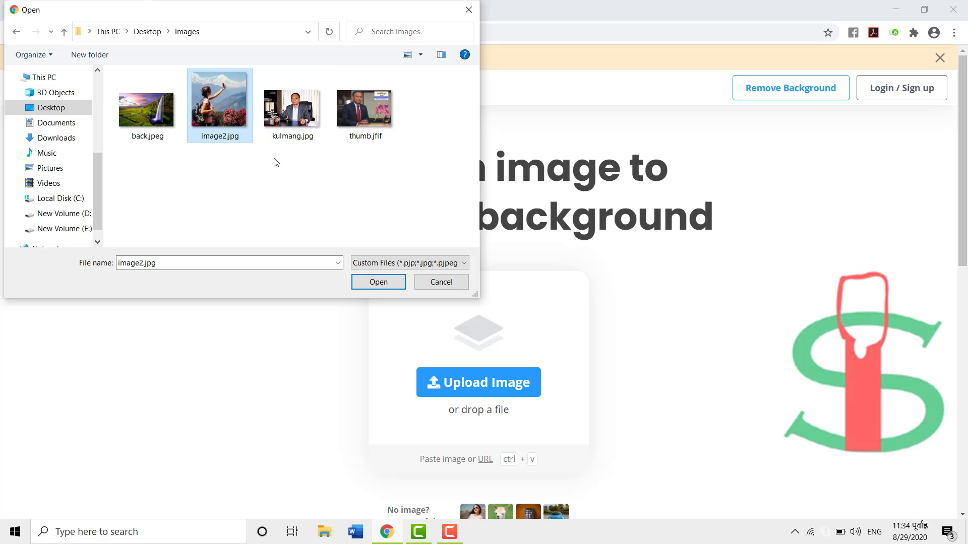
double_click(302, 115)
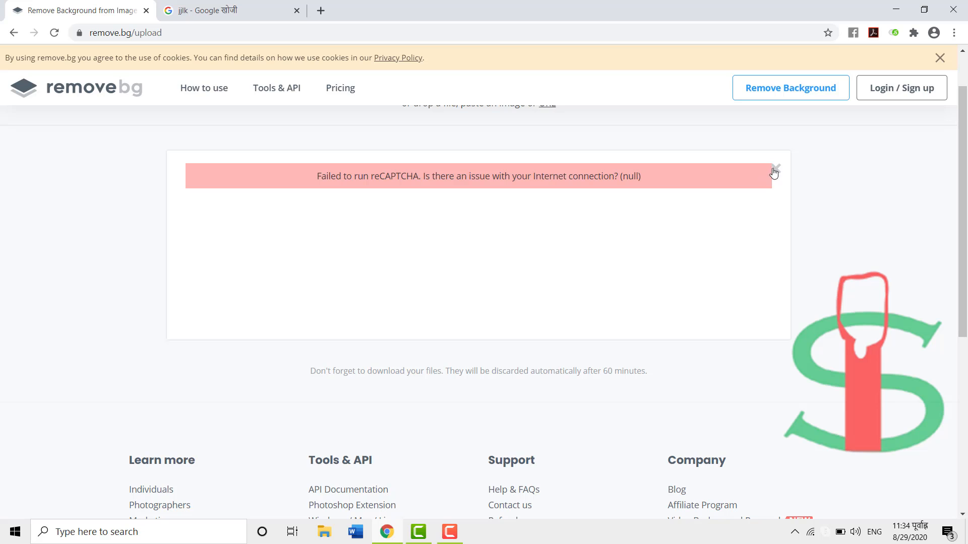
click(775, 170)
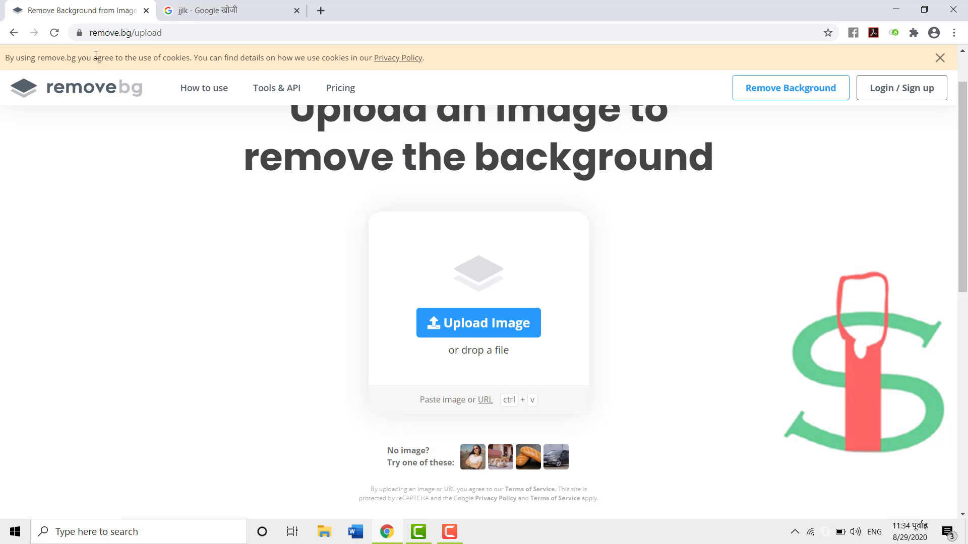
click(53, 33)
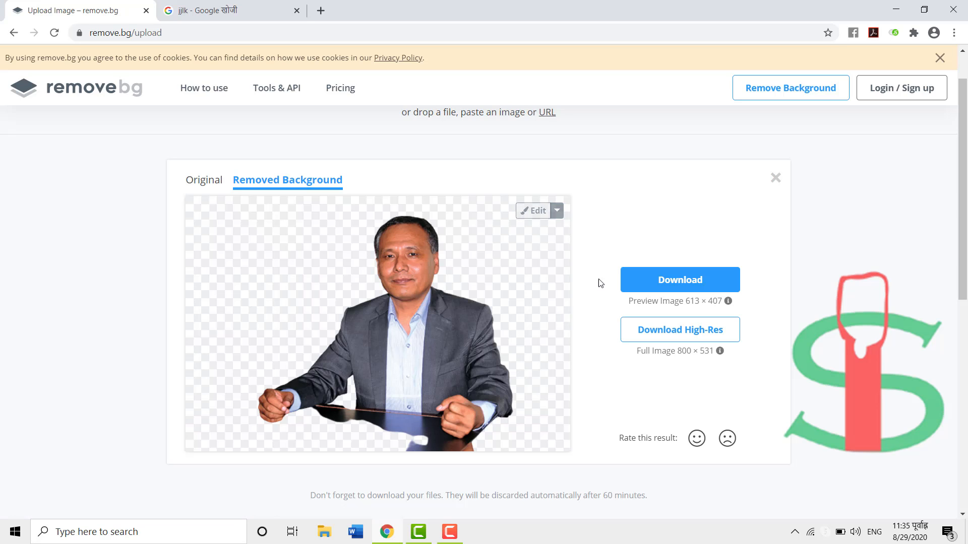
Download the preview-size image with the background removed, view the downloaded PNG and close the viewer
click(674, 284)
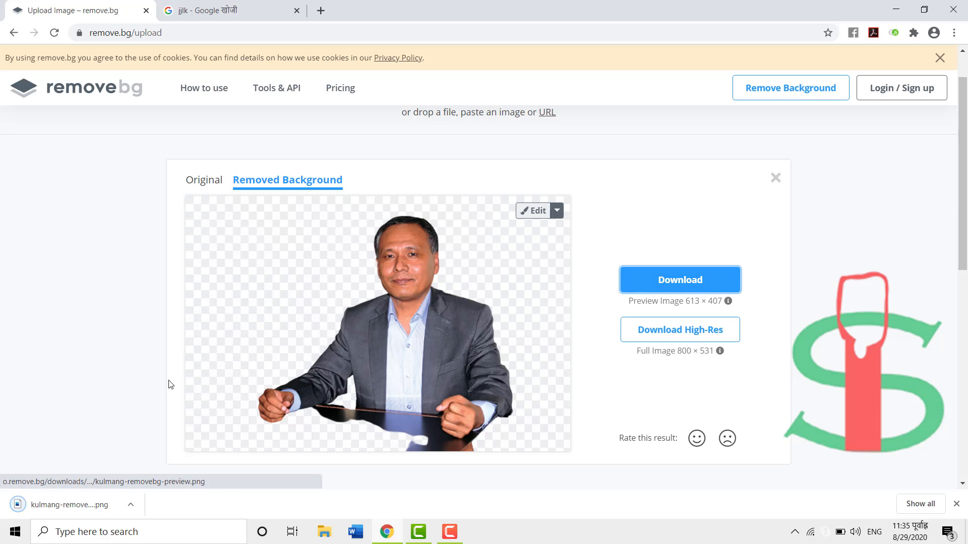
click(91, 507)
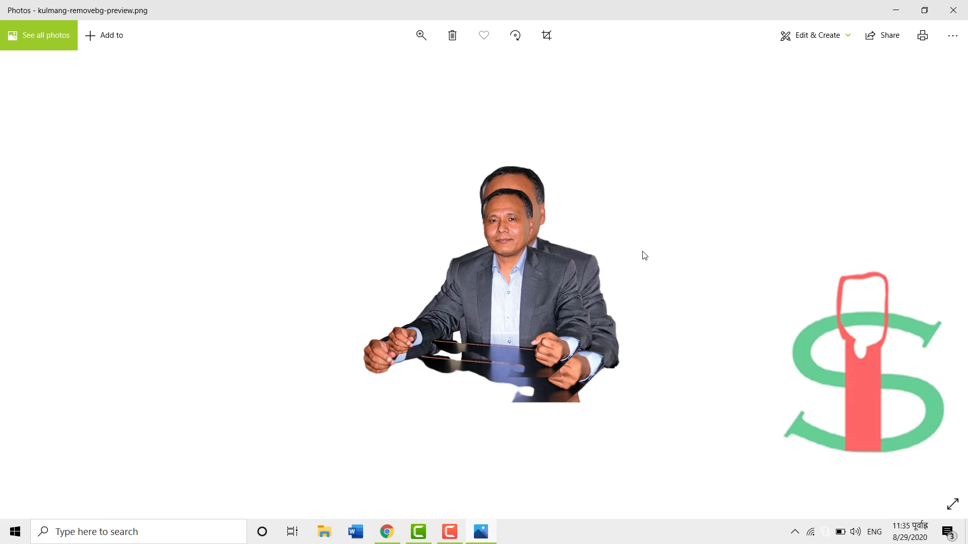
click(952, 10)
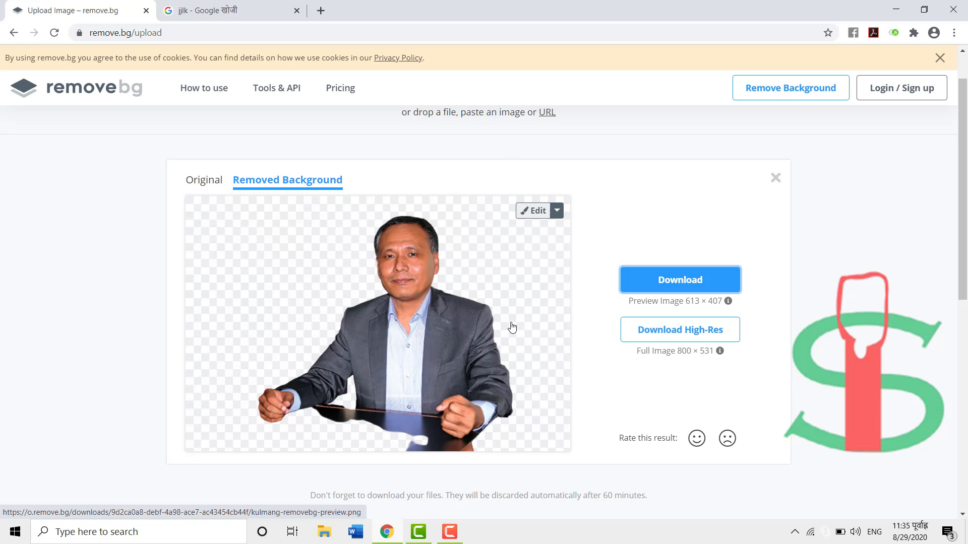
Open the cut-out image for editing and compare the blurred original backgrounds, ending with the second blur level
click(537, 211)
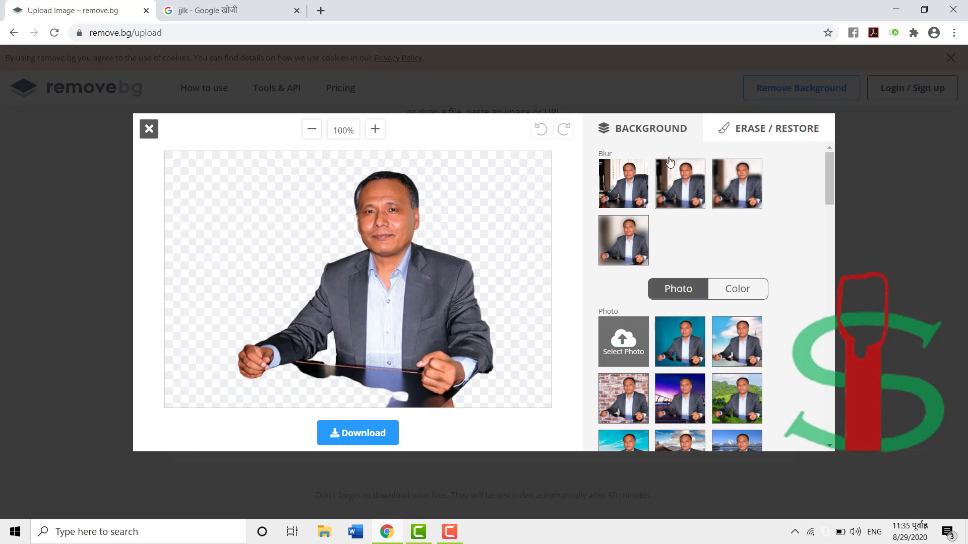
click(627, 187)
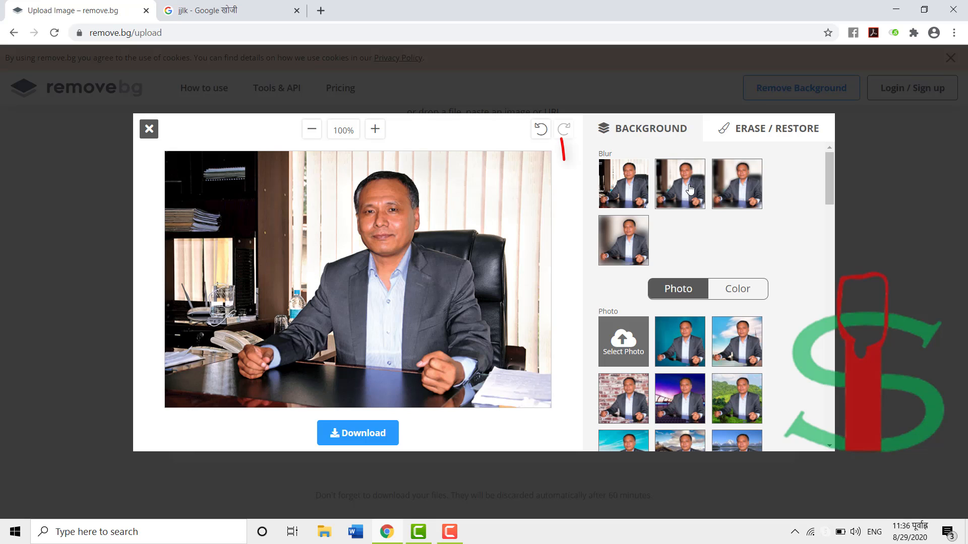
click(728, 190)
click(727, 188)
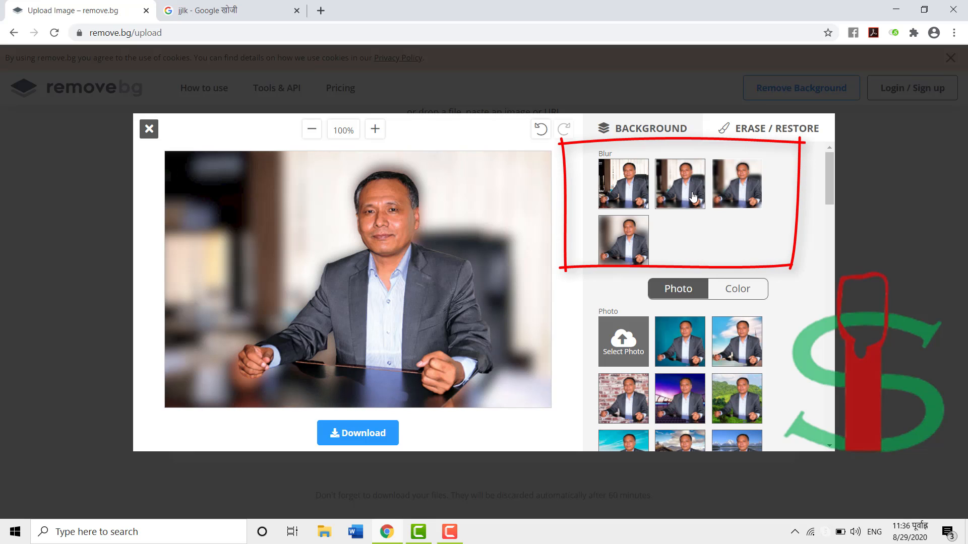
click(691, 193)
click(736, 197)
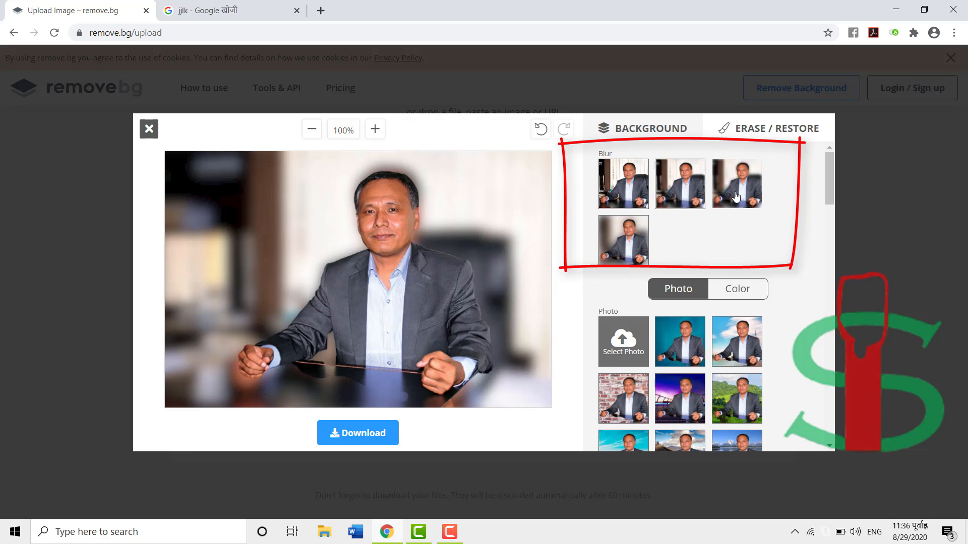
click(702, 197)
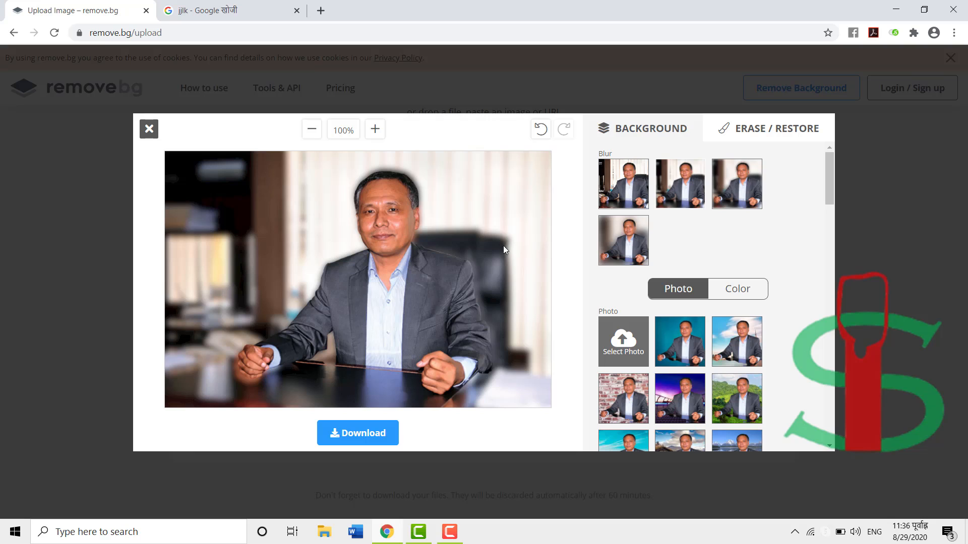
Try solid colour backgrounds behind the man, including pink, red, purple, light green and green
click(733, 291)
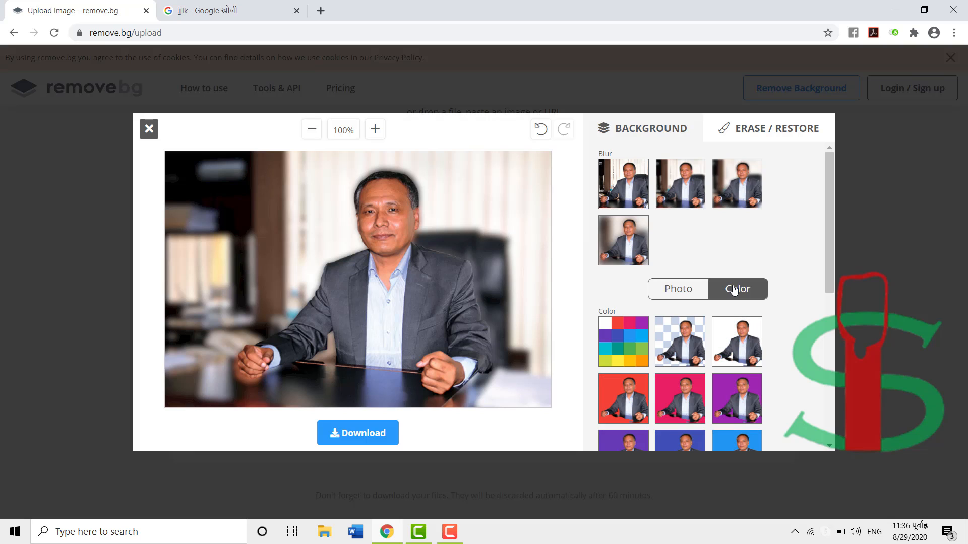
click(679, 391)
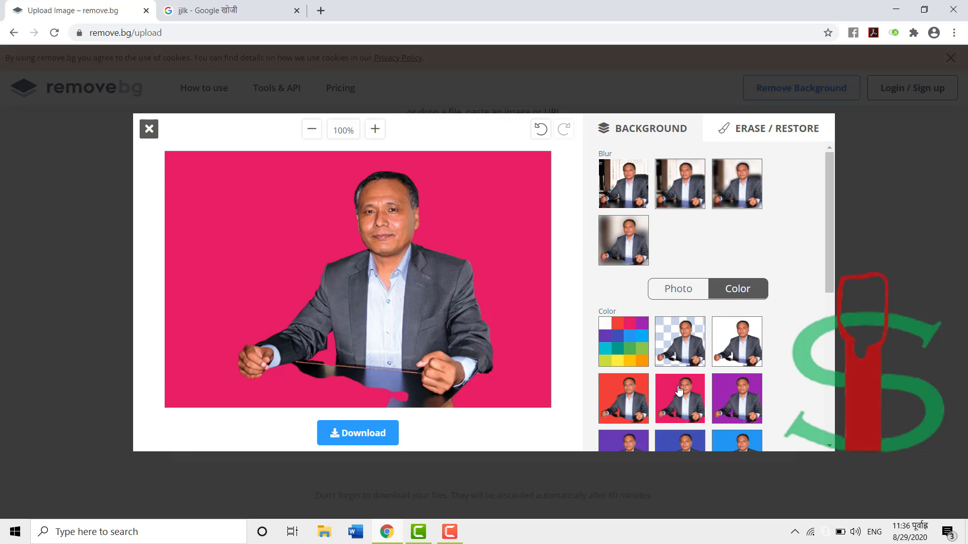
click(640, 407)
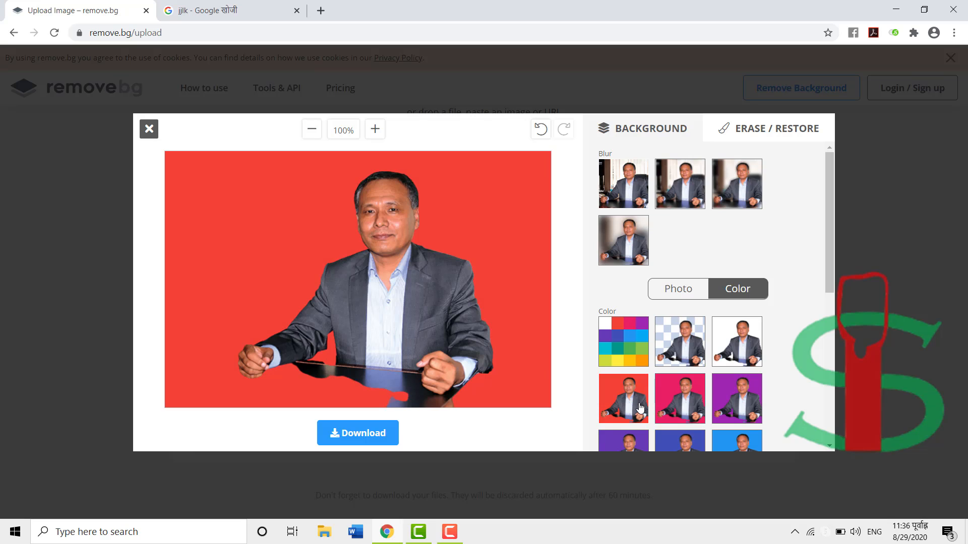
click(723, 408)
drag(830, 288, 843, 397)
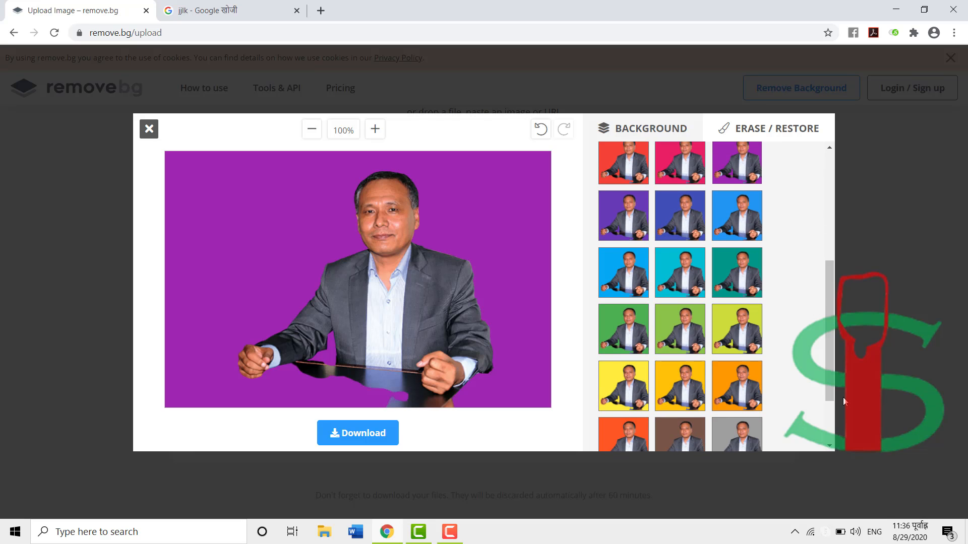
click(744, 344)
click(679, 331)
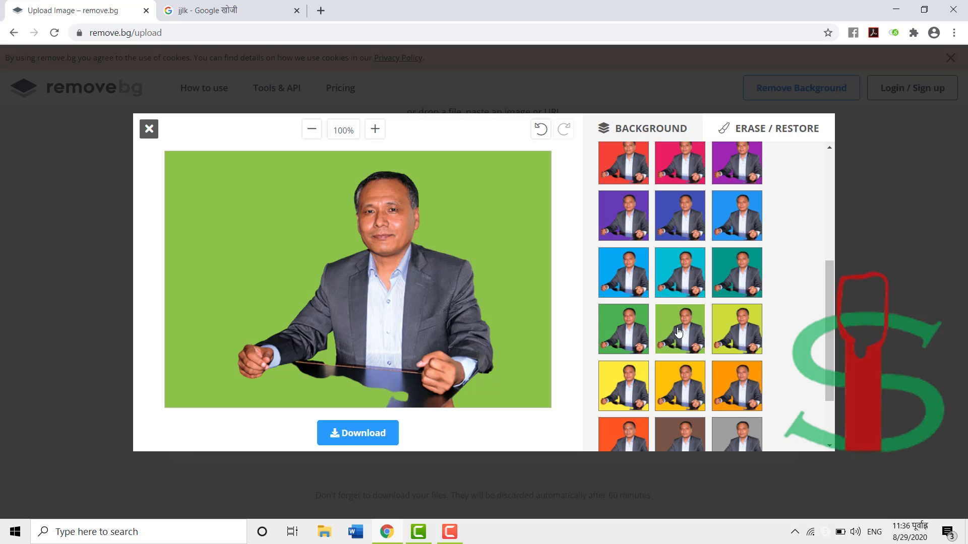
click(618, 320)
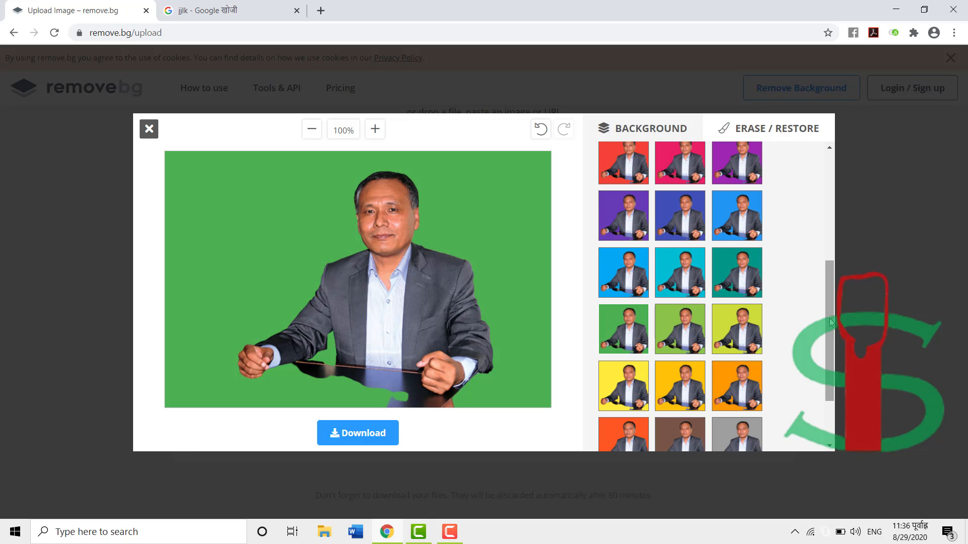
Try several preset photo backgrounds behind the man and apply the forest road photo
drag(830, 323, 839, 204)
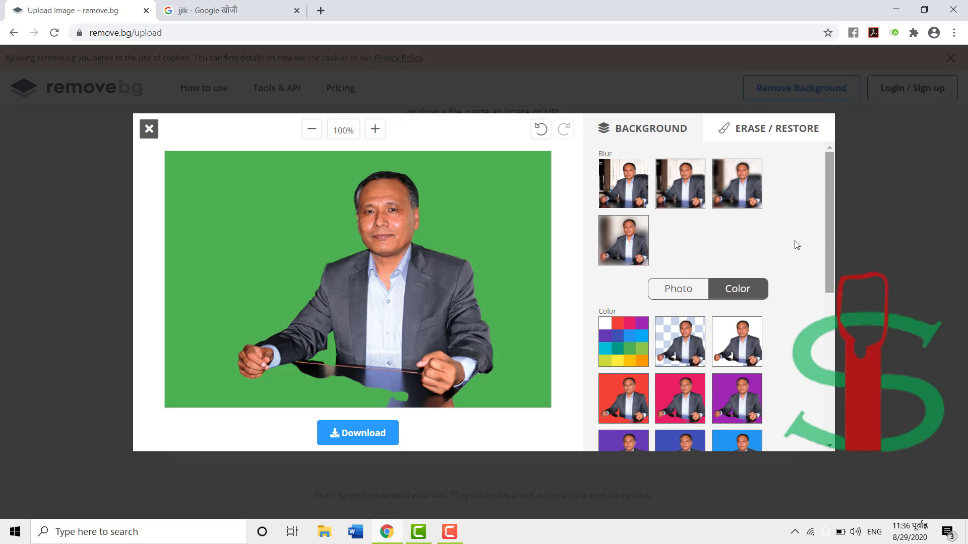
click(693, 290)
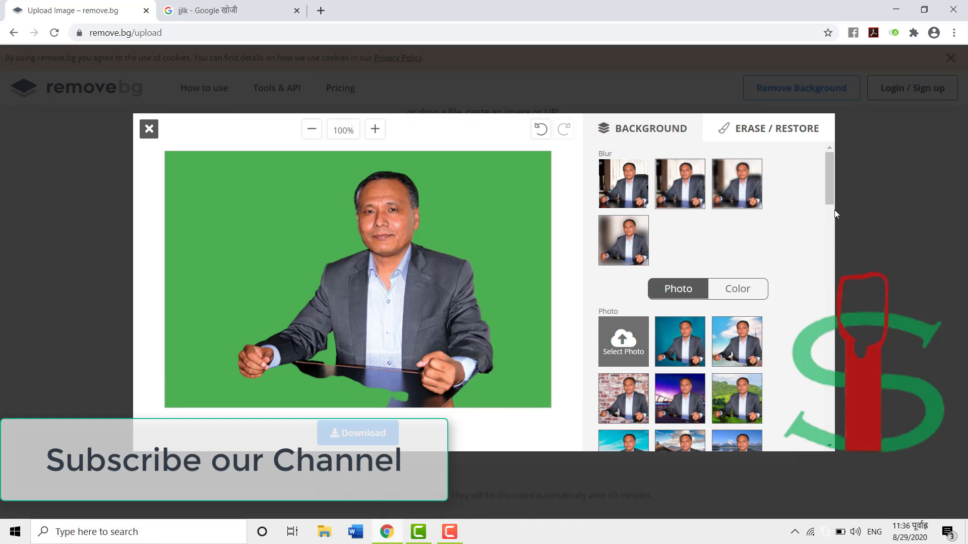
drag(828, 201, 836, 277)
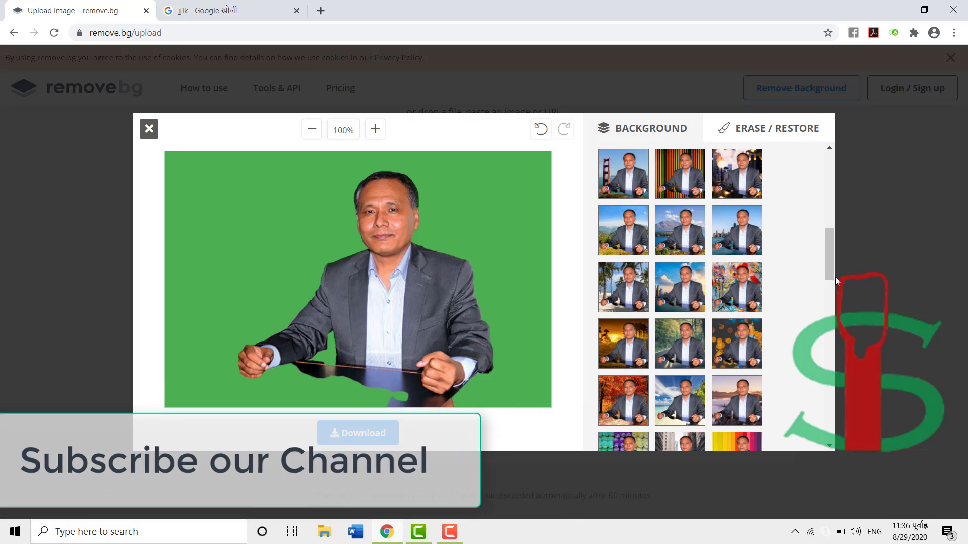
click(754, 289)
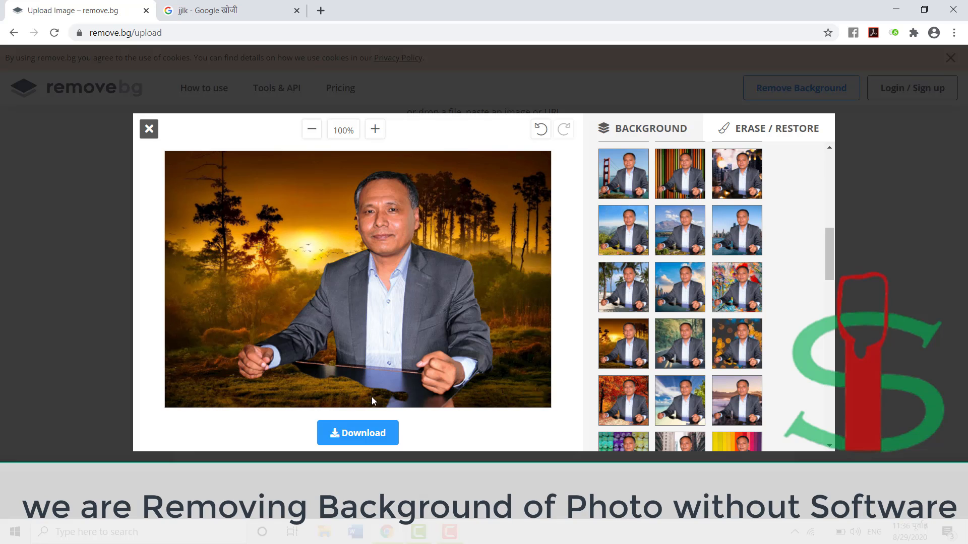
Download the image with the forest road background, view it enlarged, and close the viewer and the download prompt
click(363, 433)
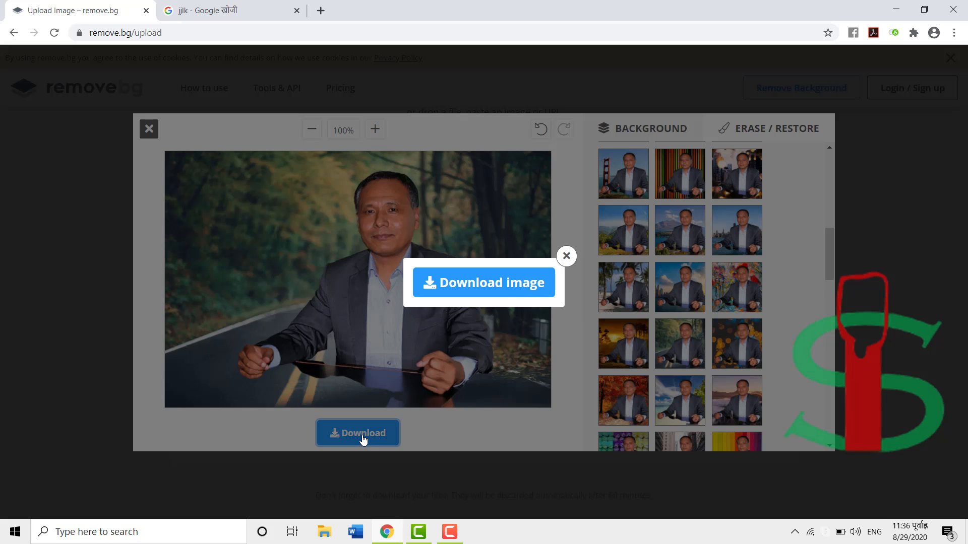
click(485, 283)
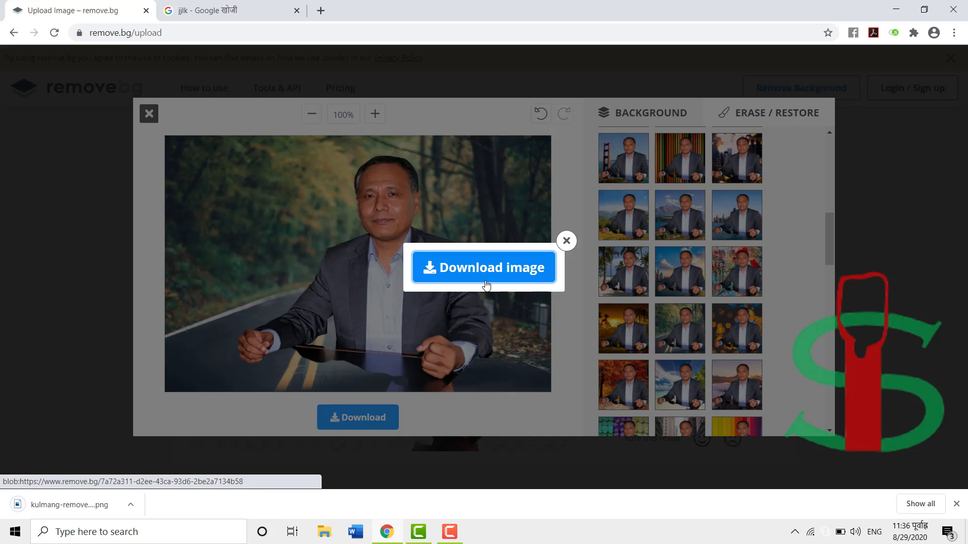
click(87, 510)
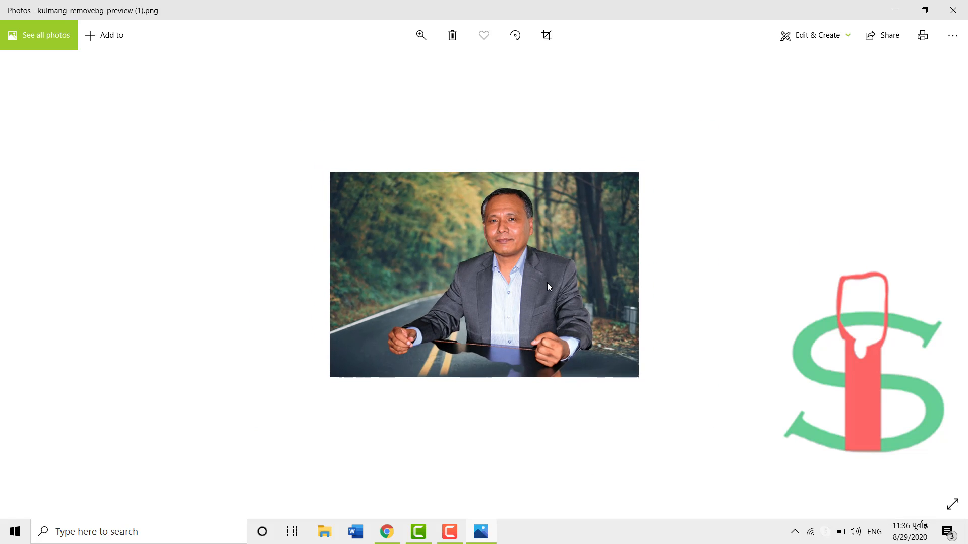
double_click(500, 247)
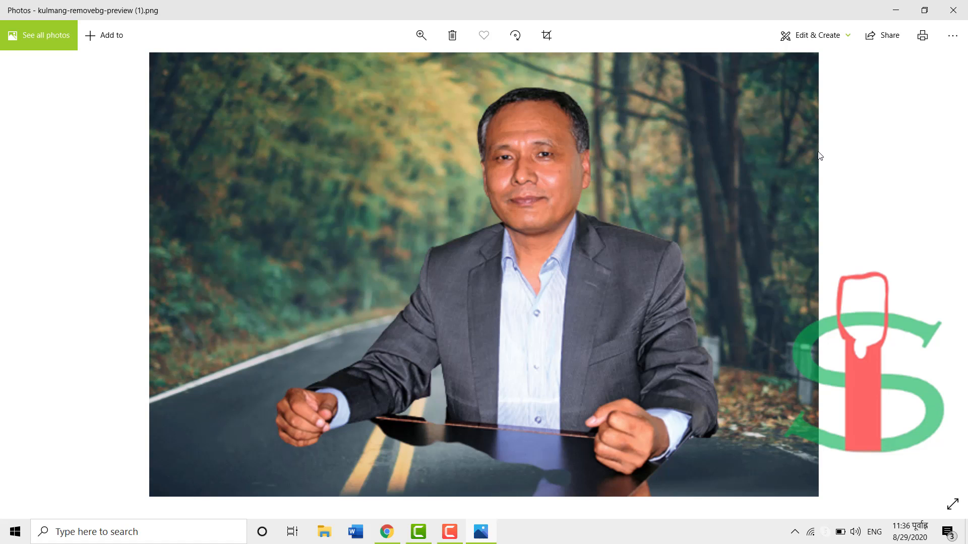
click(953, 10)
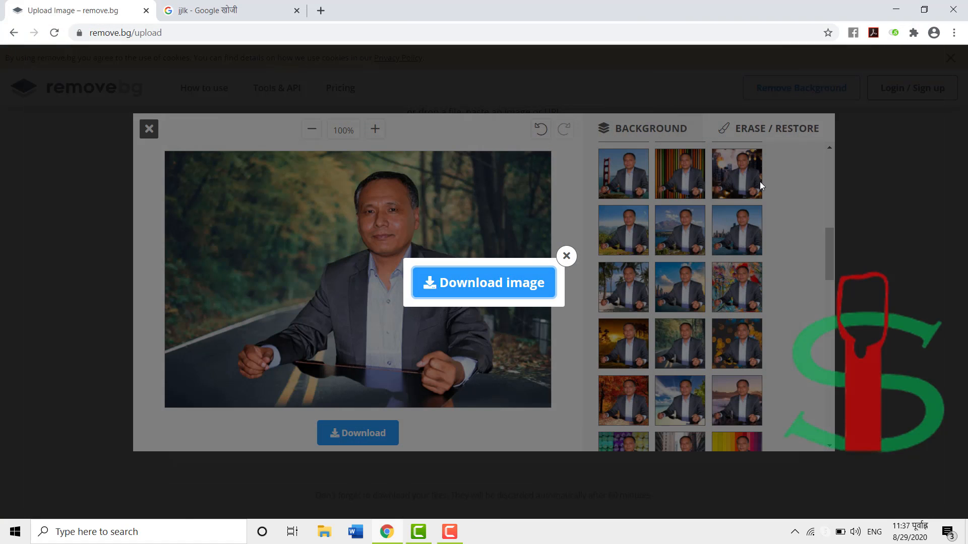
click(566, 255)
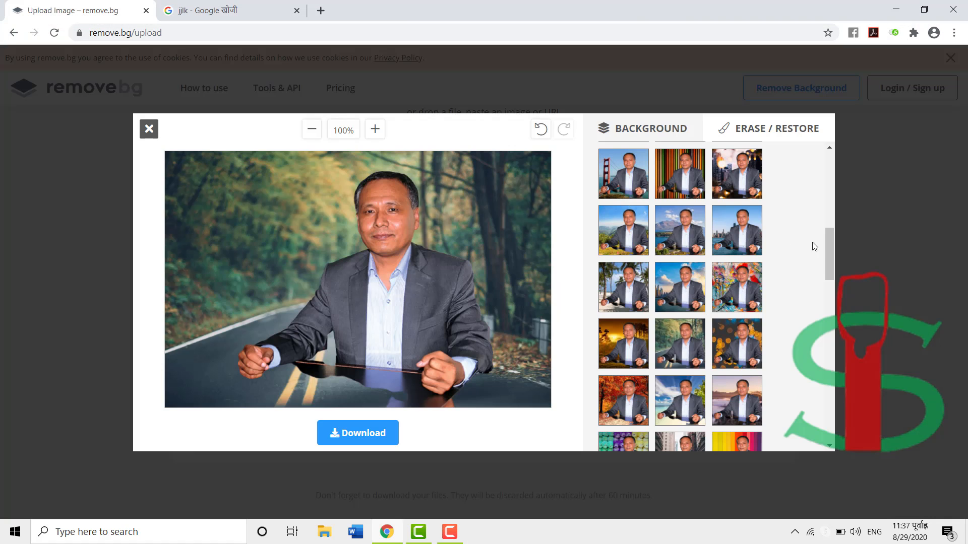
Set the custom photo back.jpeg from the Images folder as the background behind the man
drag(829, 250, 836, 148)
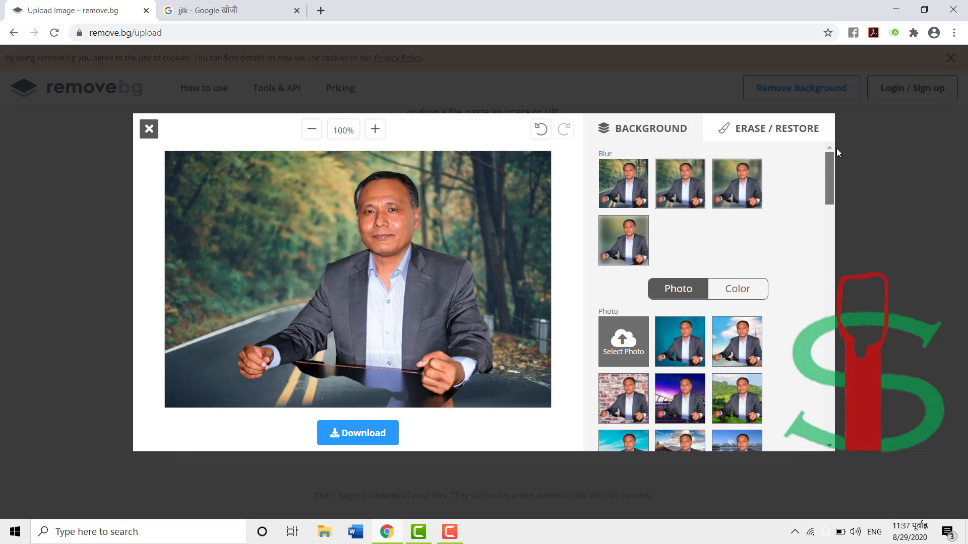
click(624, 344)
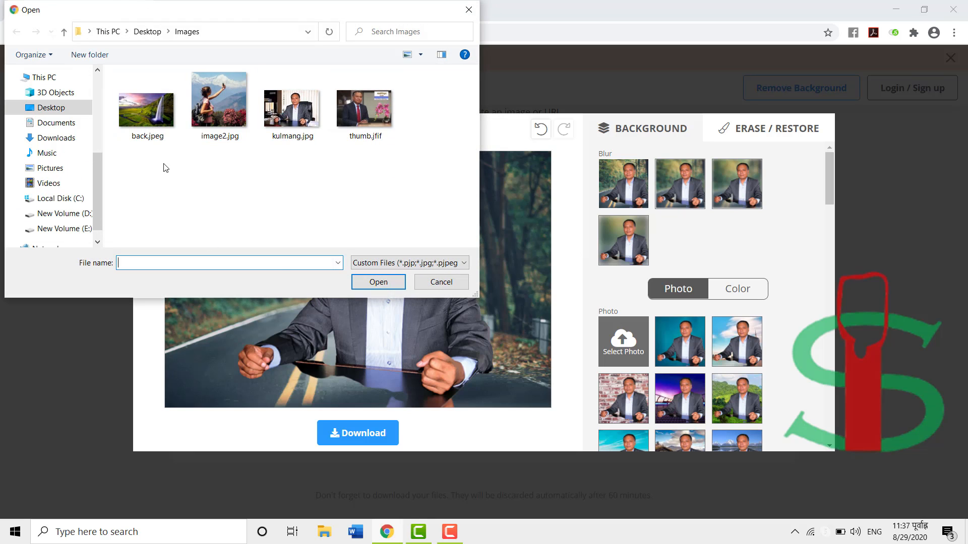
click(152, 132)
double_click(153, 132)
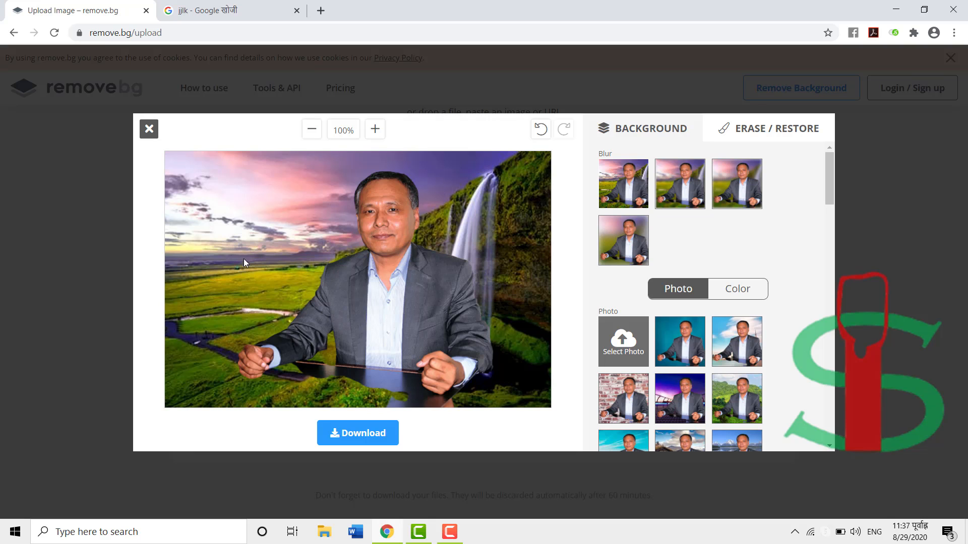
Download the image with the waterfall background, view the downloaded file, and close the viewer and the download prompt
click(375, 130)
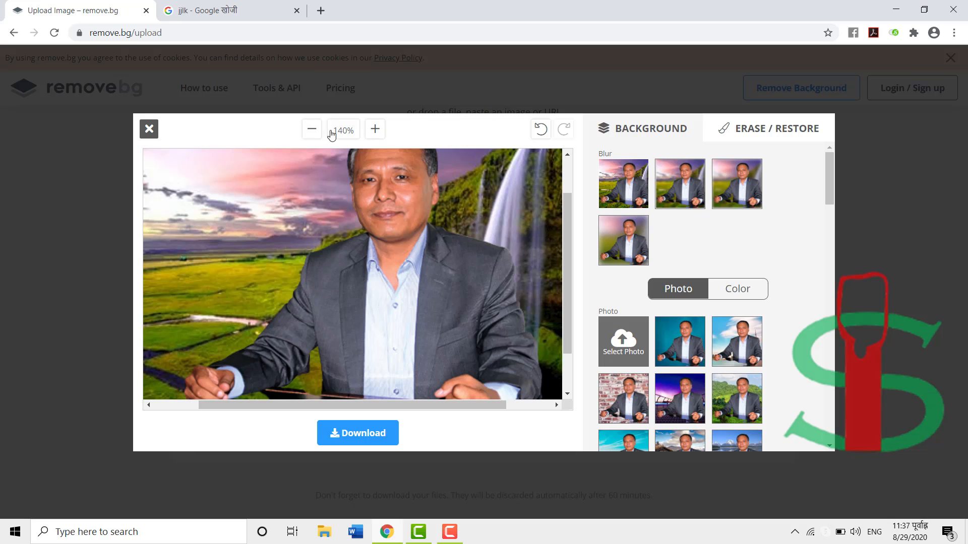
click(311, 132)
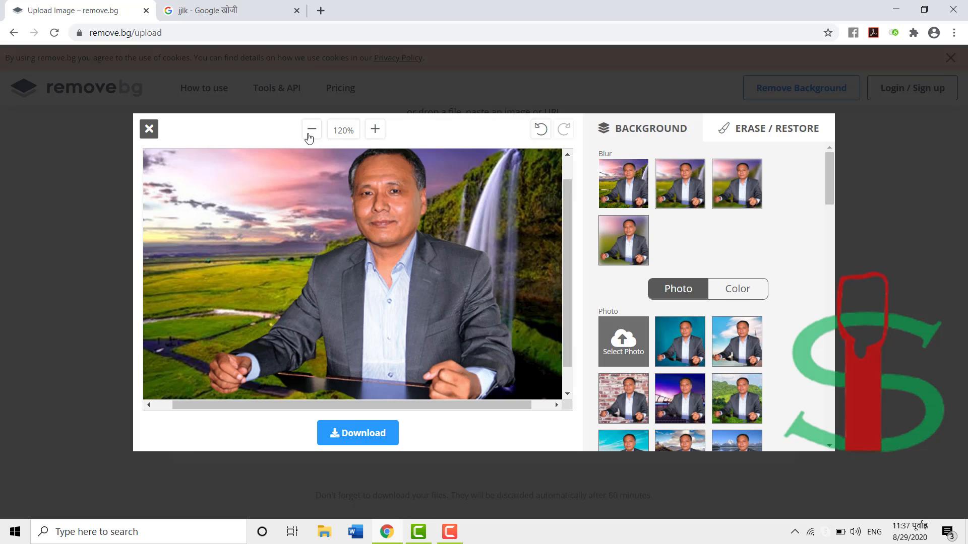
click(311, 132)
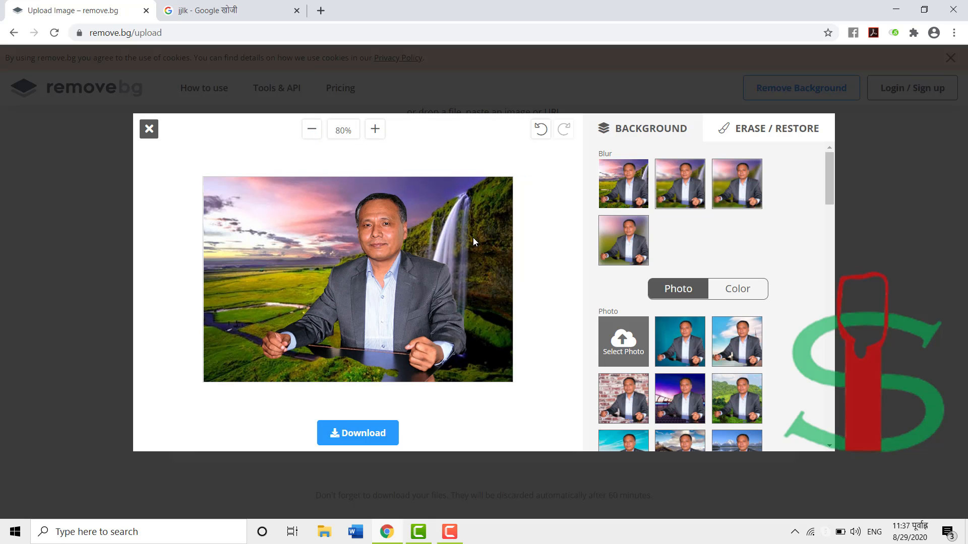
click(376, 428)
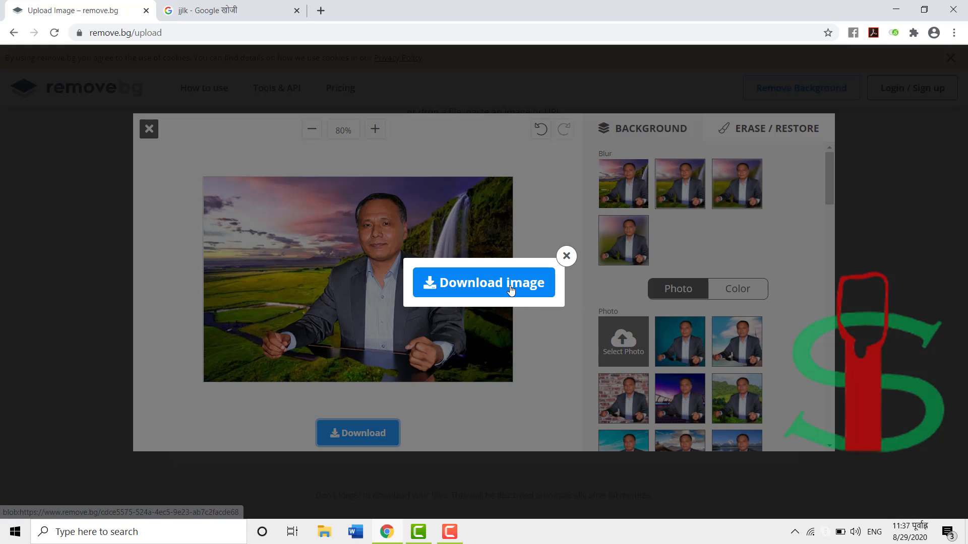
click(509, 288)
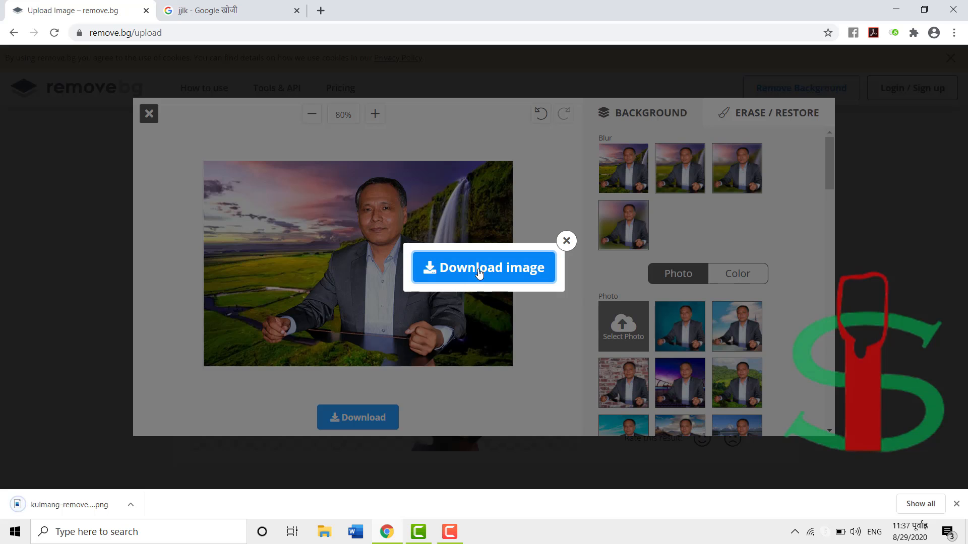
click(71, 504)
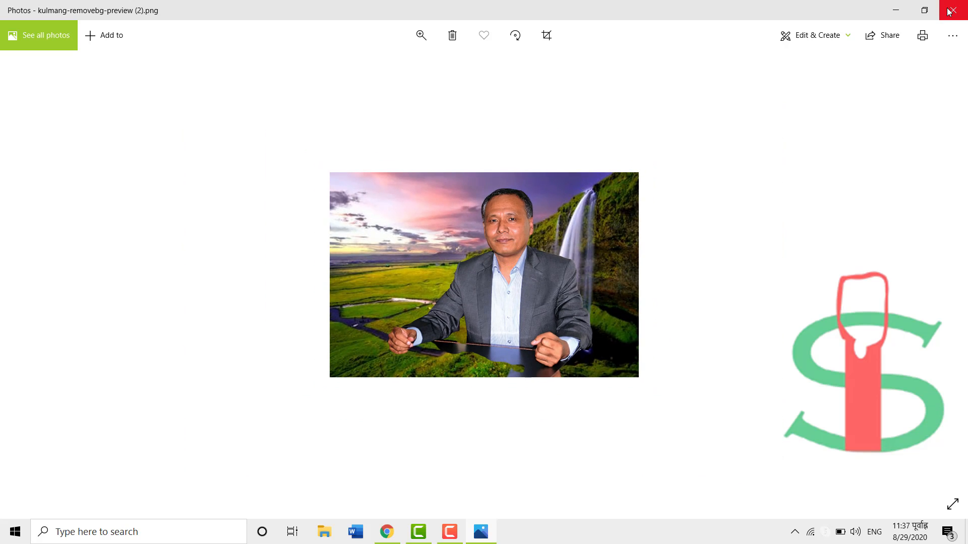
click(949, 11)
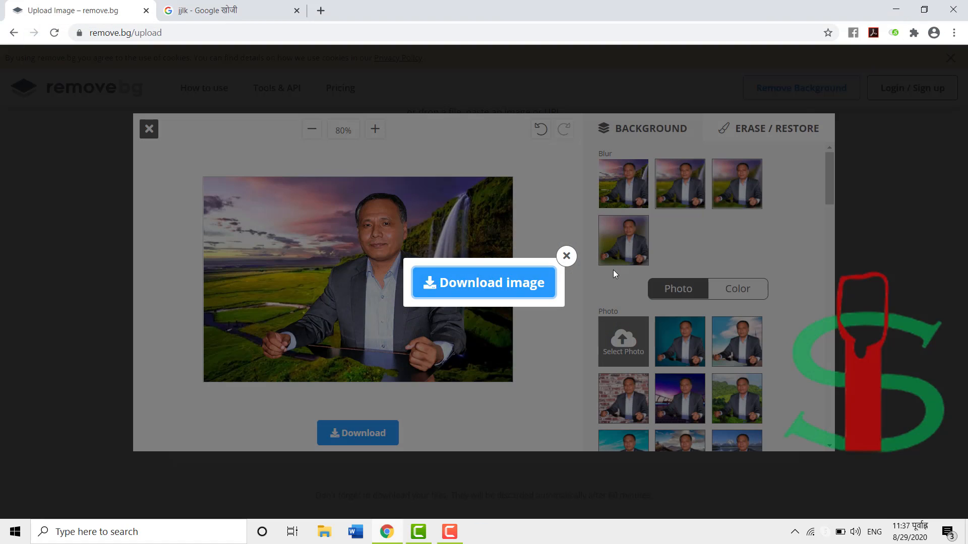
click(568, 257)
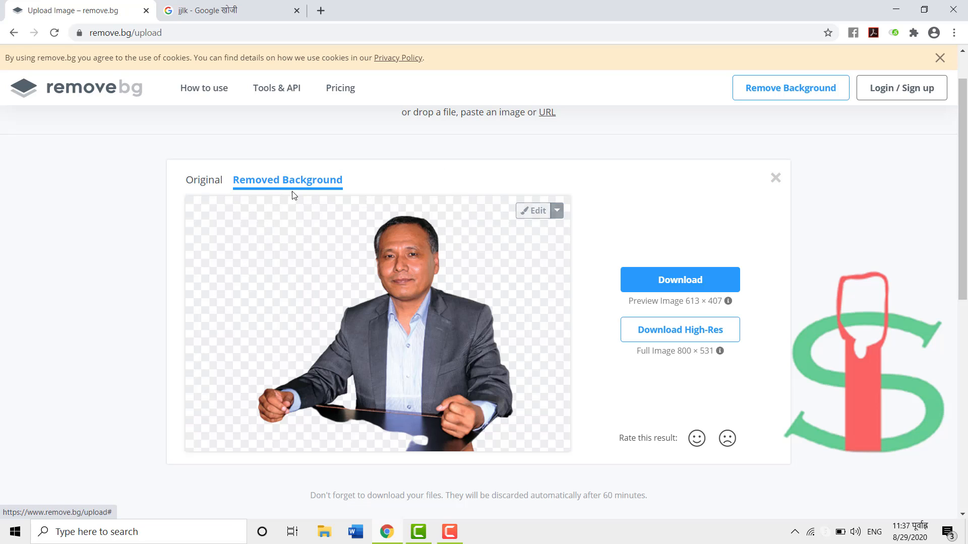
click(116, 33)
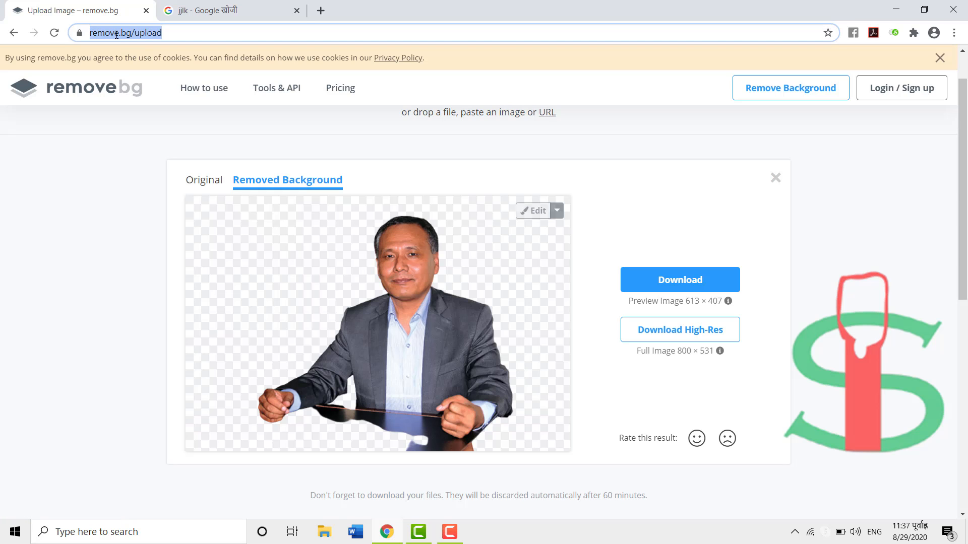
click(116, 33)
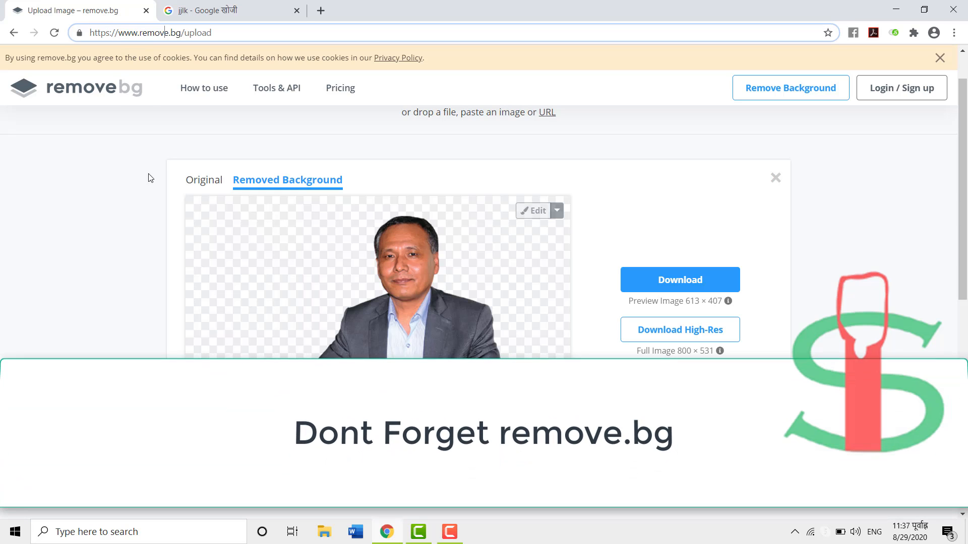
click(113, 191)
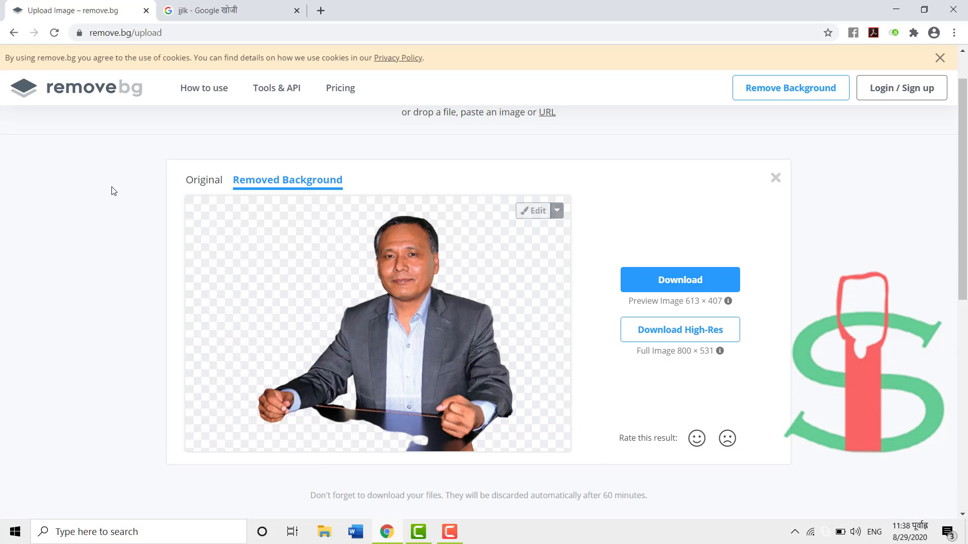
scroll(519, 303, up, 1)
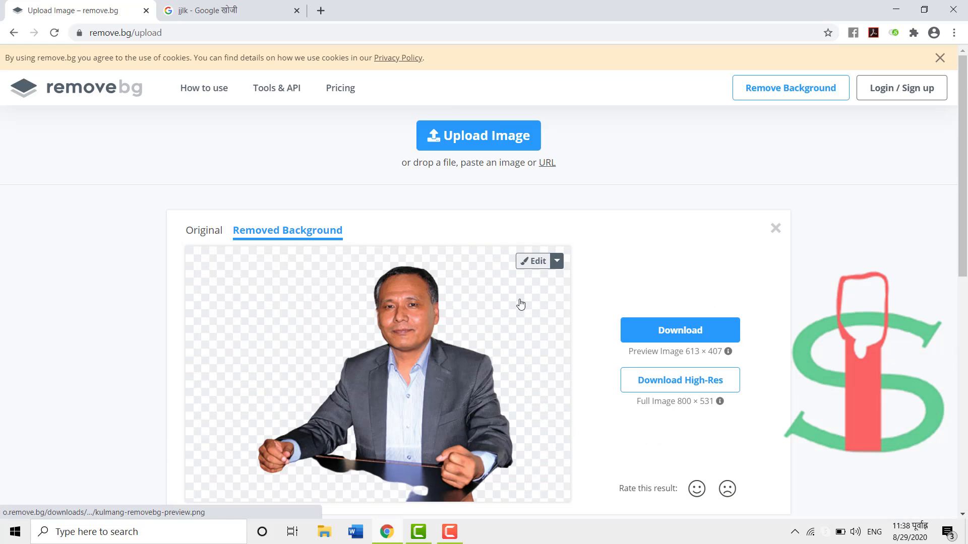
scroll(534, 312, down, 8)
scroll(535, 312, up, 10)
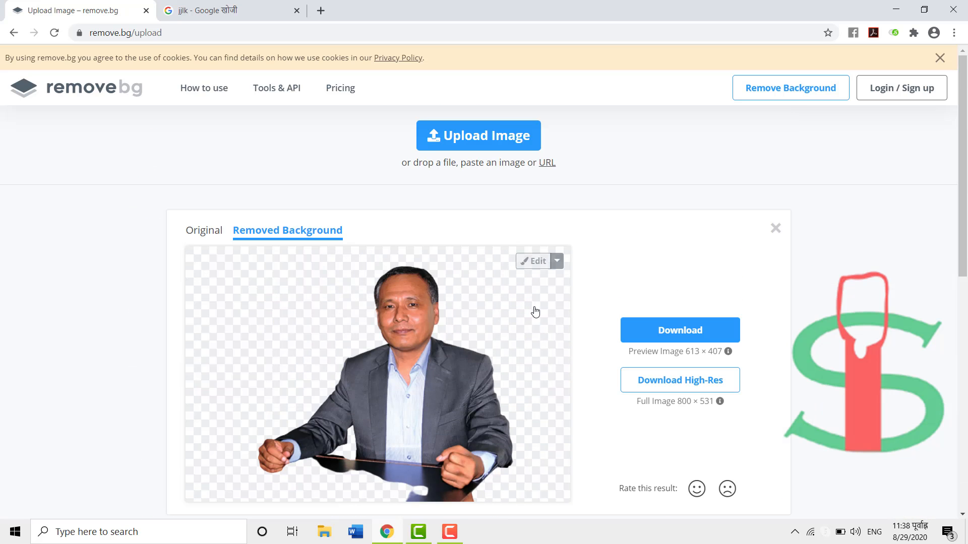